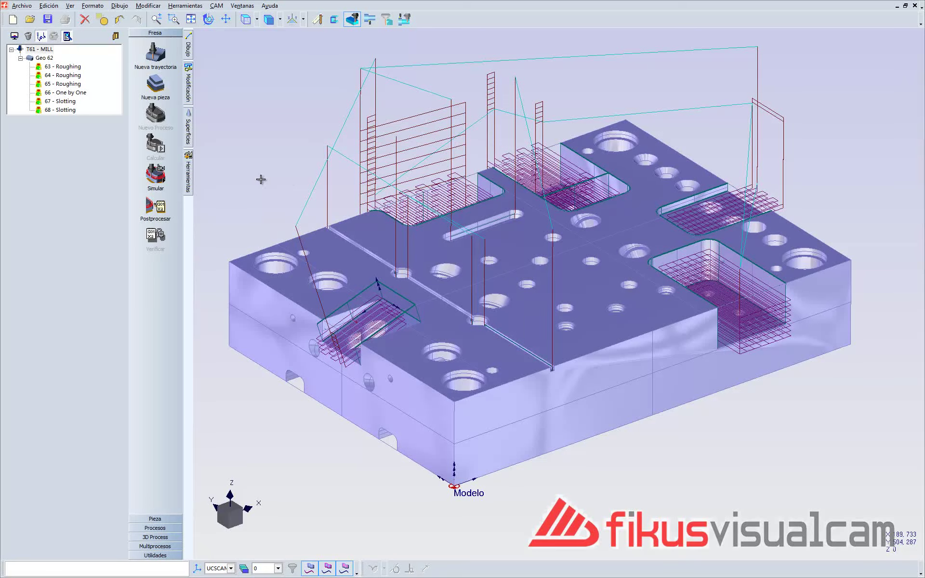
Preview the toolpaths of 63 - Roughing, 66 - One by One and 68 - Slotting in turn.
mouse_move(63, 67)
left_click_drag(59, 70, 68, 73)
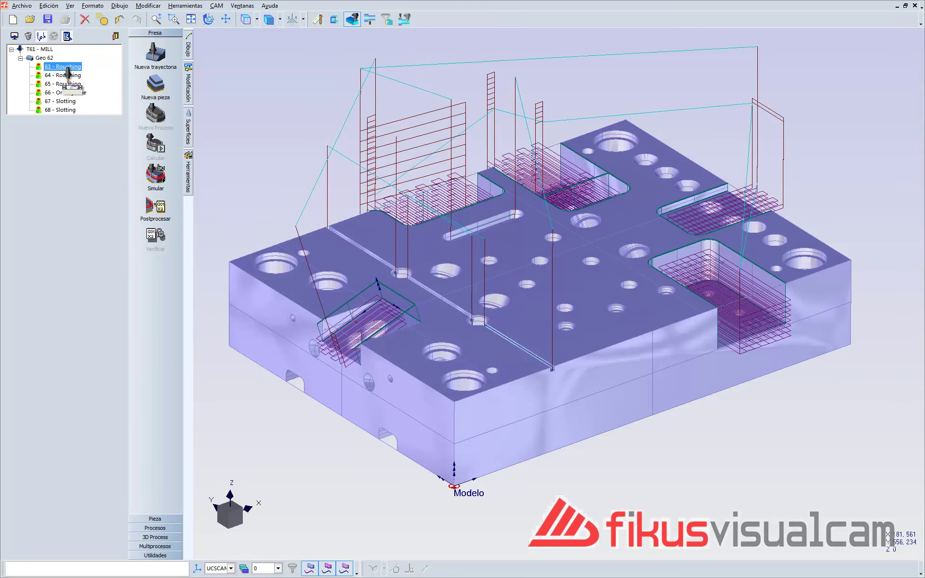
mouse_move(68, 73)
left_mouse_down()
mouse_move(60, 71)
mouse_move(76, 95)
left_mouse_up()
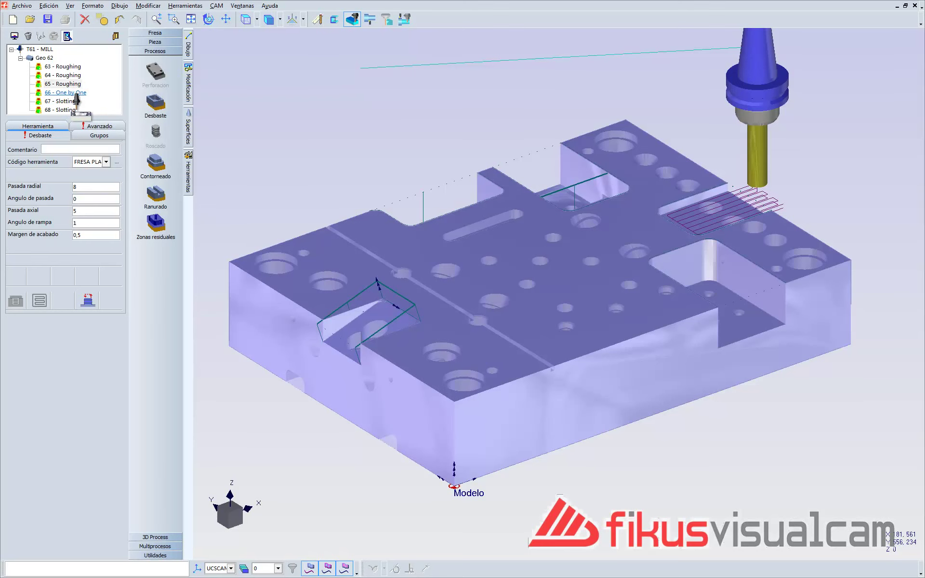
mouse_move(76, 96)
left_mouse_down()
mouse_move(85, 95)
mouse_move(79, 111)
left_mouse_up()
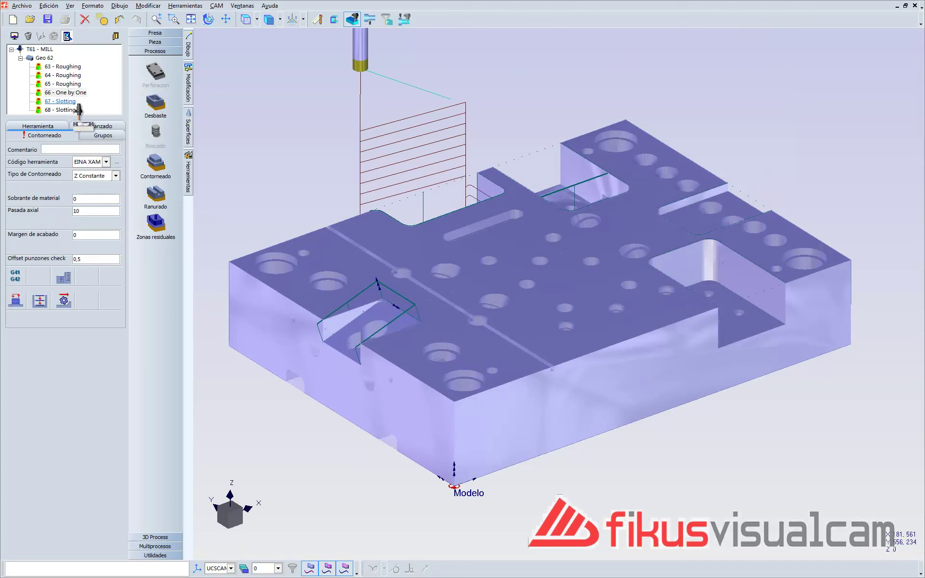
left_click_drag(80, 112, 70, 114)
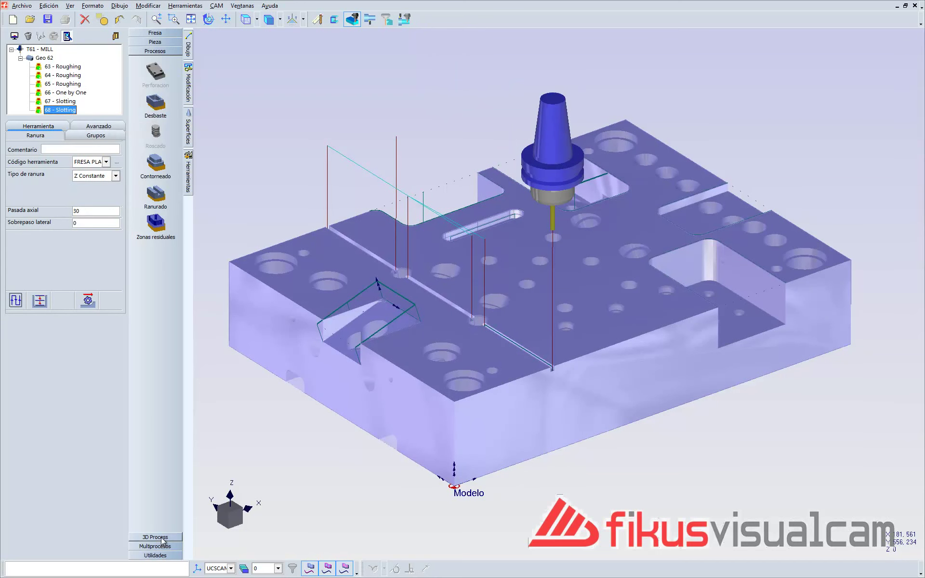
Switch to the 3D Process and Pieza tabs and select the Geo 62 geometry.
left_click(161, 538)
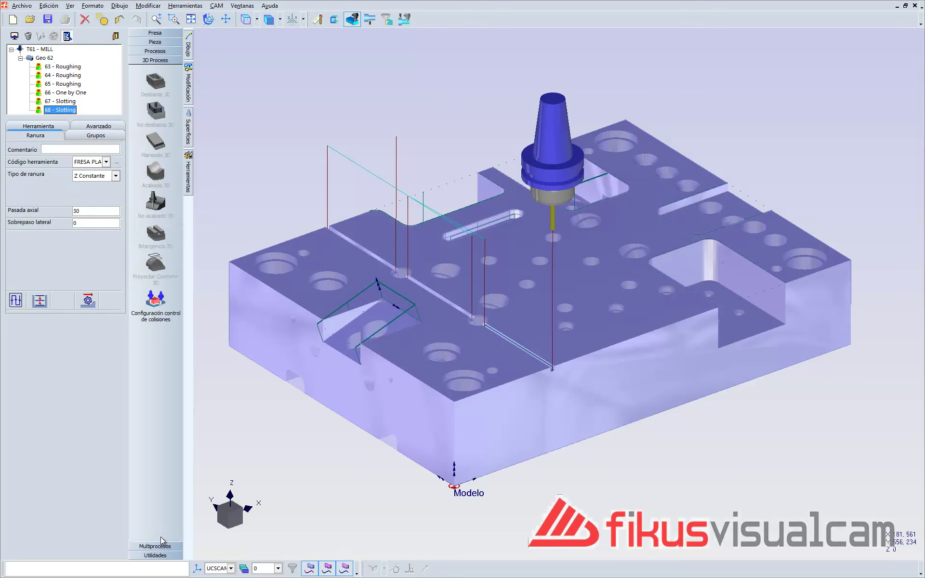
left_click(163, 42)
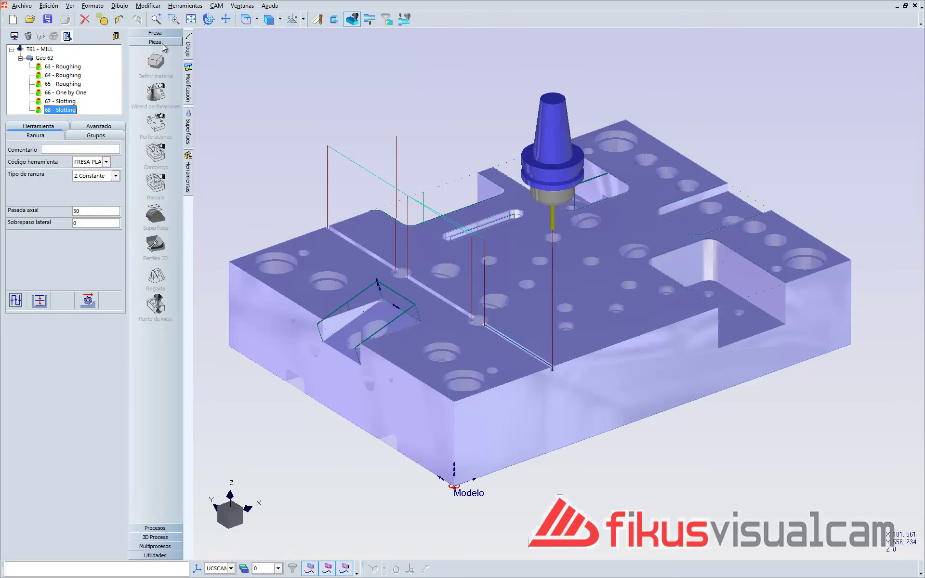
mouse_move(98, 68)
left_mouse_down()
mouse_move(56, 62)
mouse_move(149, 128)
mouse_move(159, 99)
left_mouse_up()
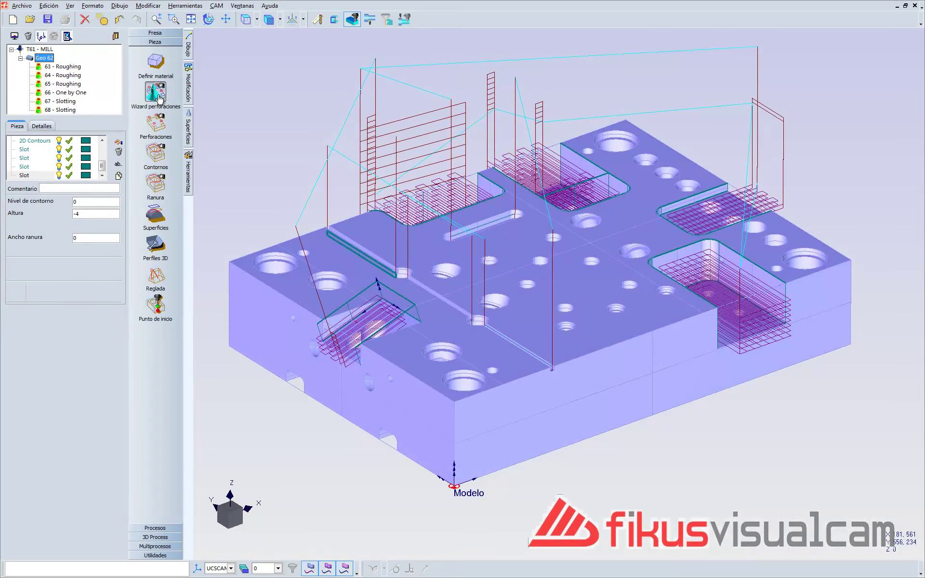
Run the drilling wizard on the whole block with Reconocer perforaciones incompletas enabled.
left_click(159, 99)
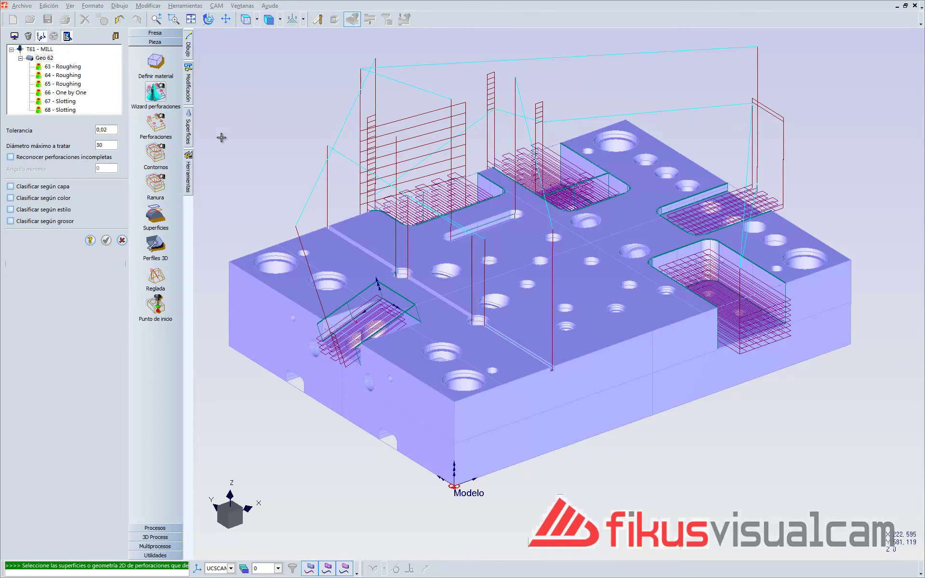
left_click(59, 159)
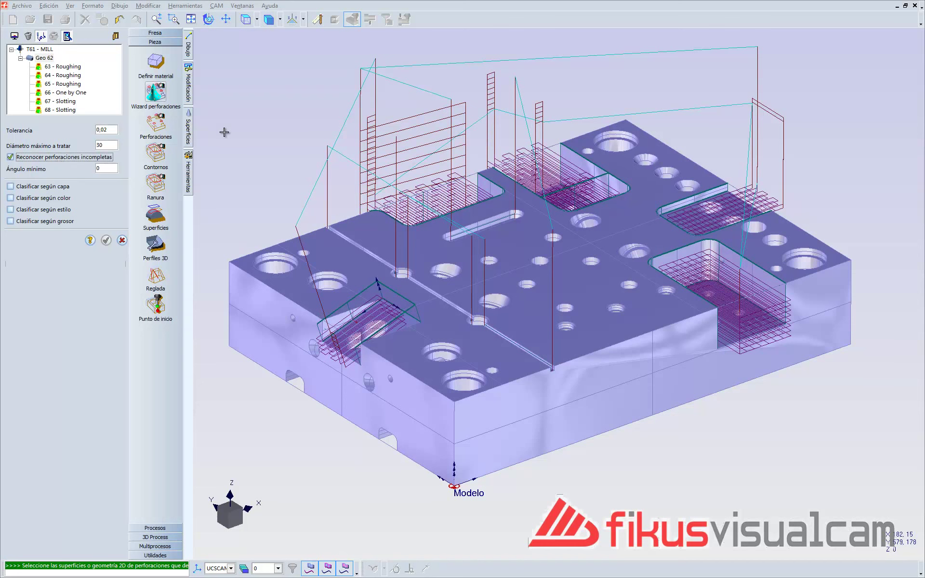
mouse_move(235, 81)
left_mouse_down()
mouse_move(856, 513)
mouse_move(911, 536)
left_mouse_up()
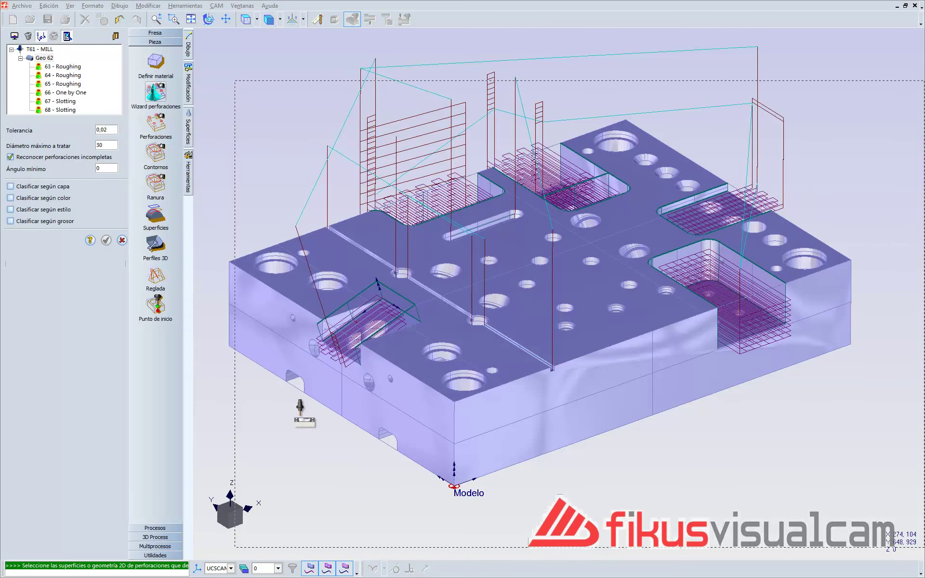
right_click(290, 399)
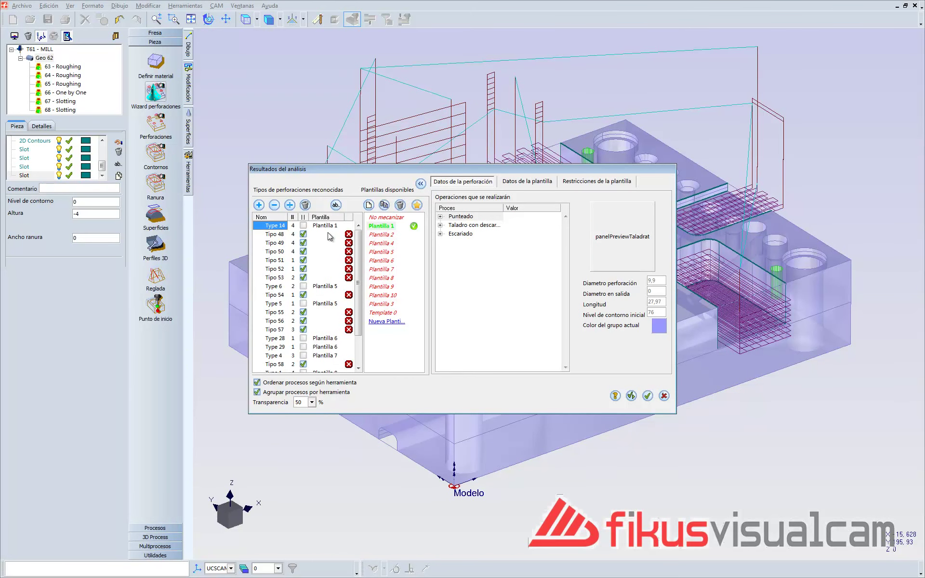
Assign Plantilla 1 to hole types Tipo 48, 49, 50 and 51.
left_click(276, 234)
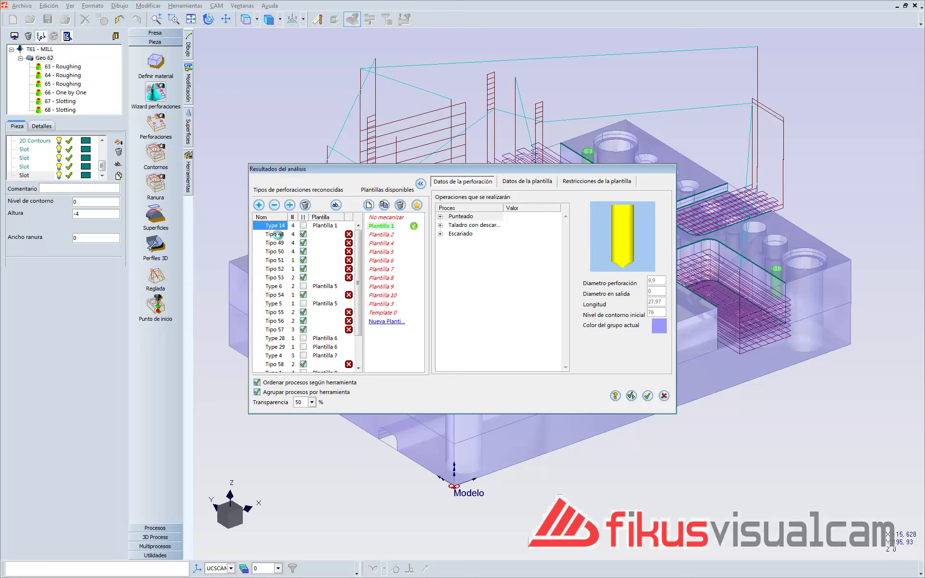
left_click(325, 235)
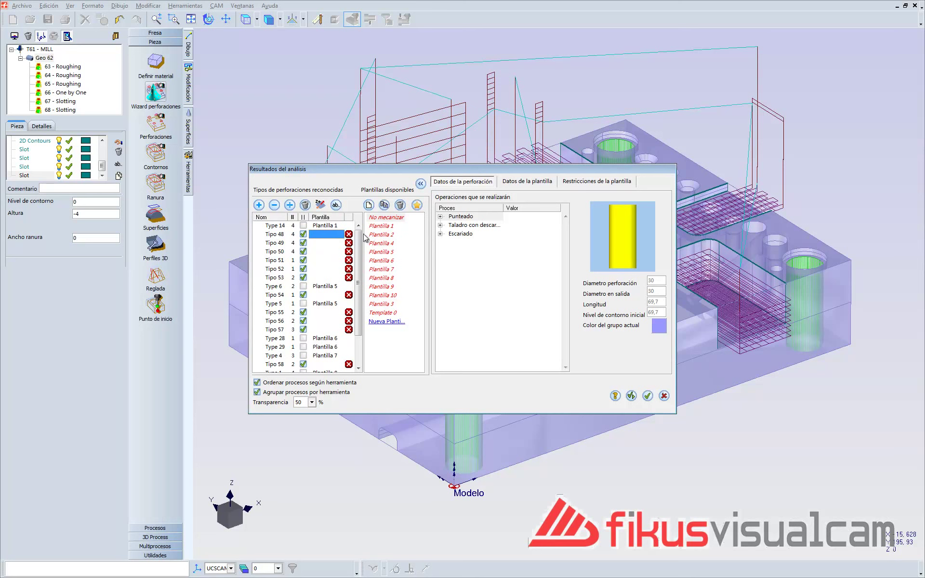
left_click(380, 226)
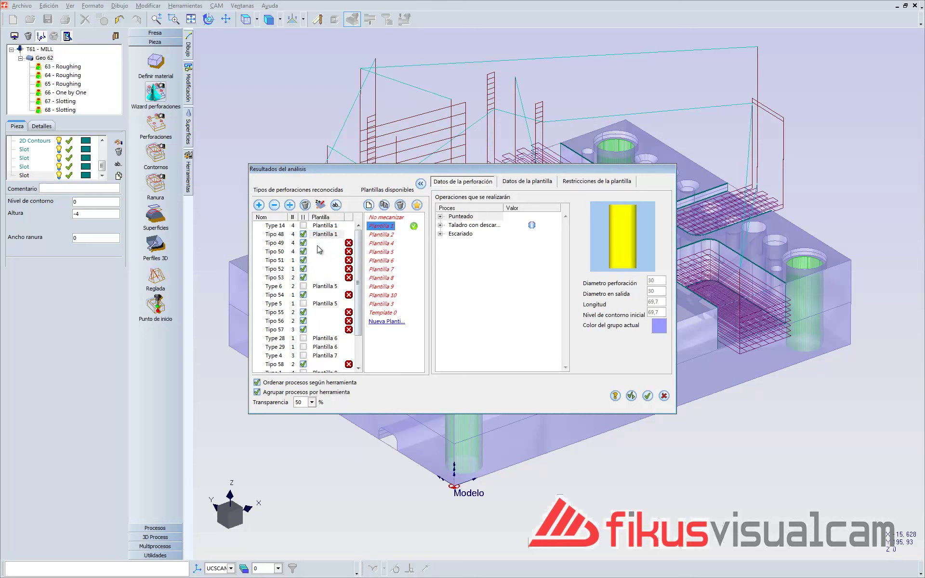
left_click(391, 234)
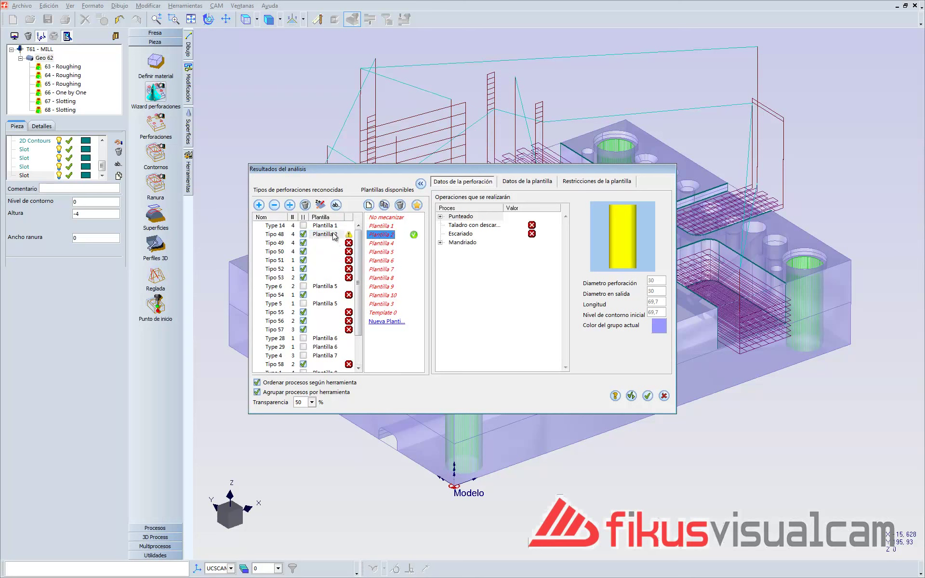
key("Up")
left_click(332, 245)
left_click(388, 226)
key("Down")
left_click(383, 226)
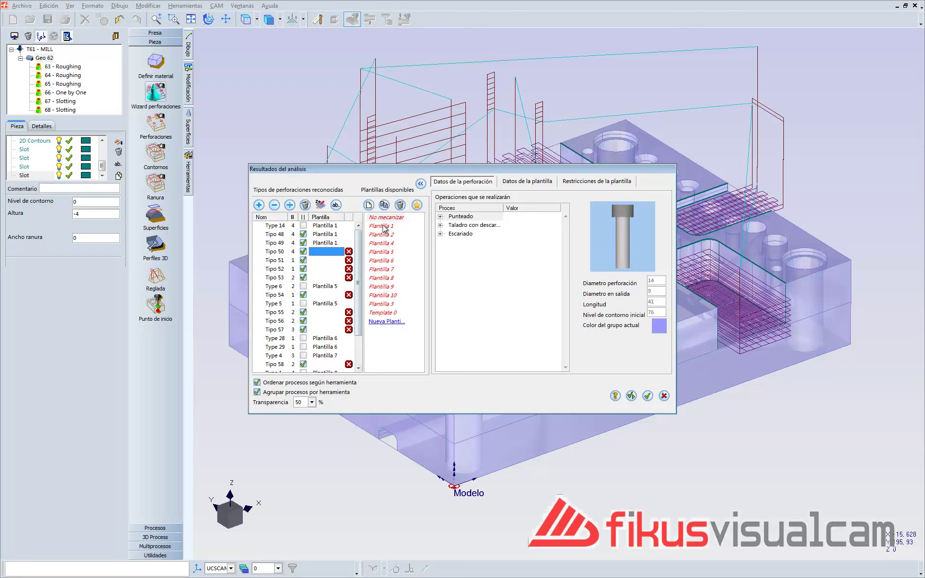
key("Down")
left_click(382, 226)
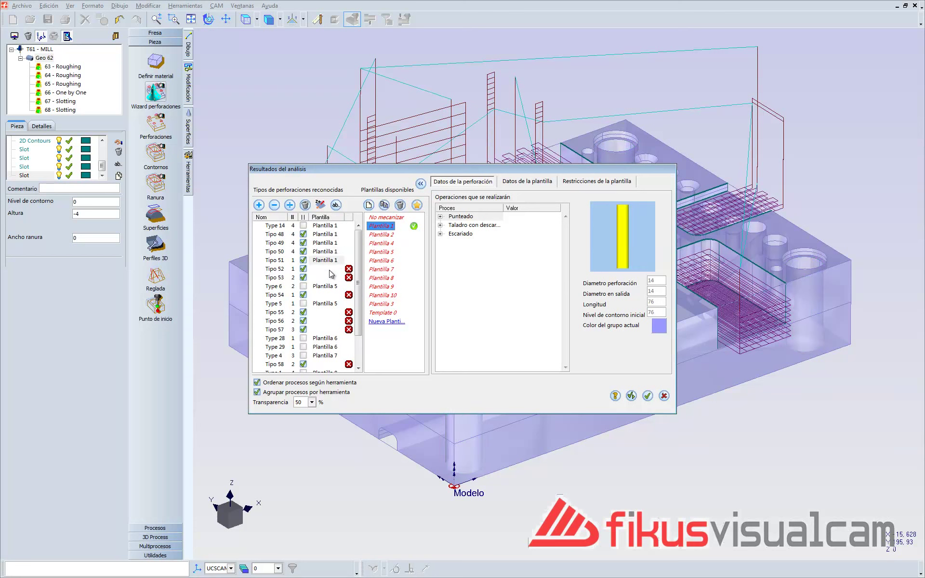
Assign Plantilla 2 to Tipo 52 and Plantilla 5 to Tipo 53.
left_click(329, 270)
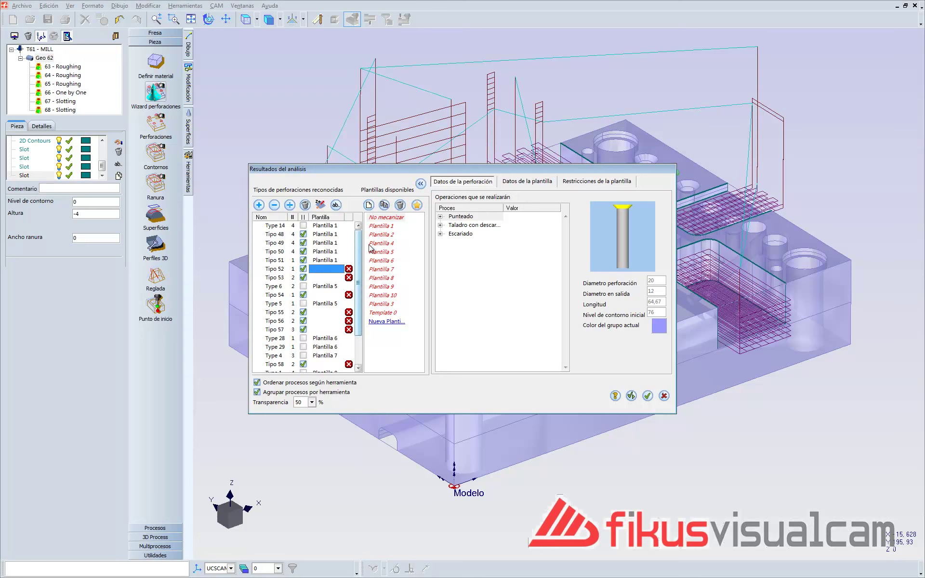
left_click(383, 235)
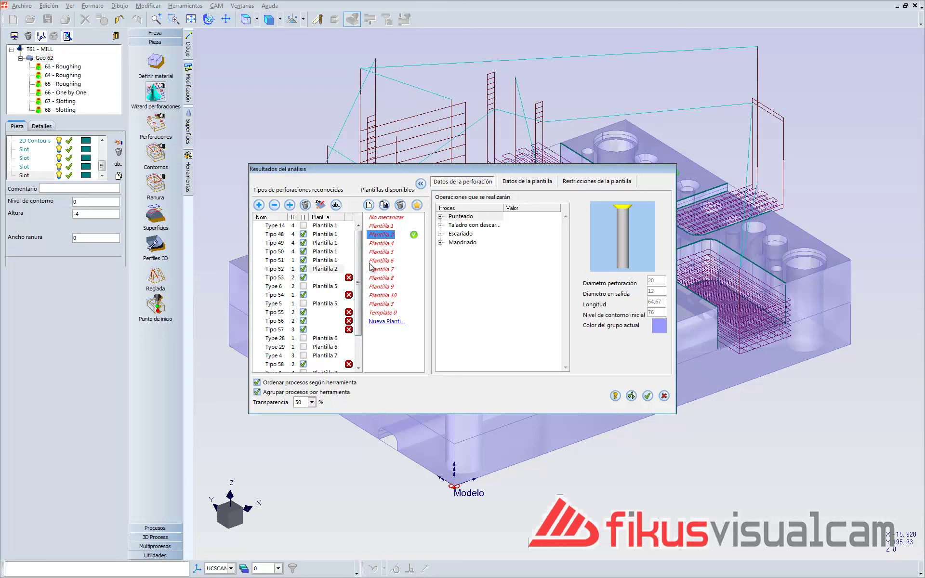
left_click(332, 279)
left_click(383, 236)
left_click(334, 286)
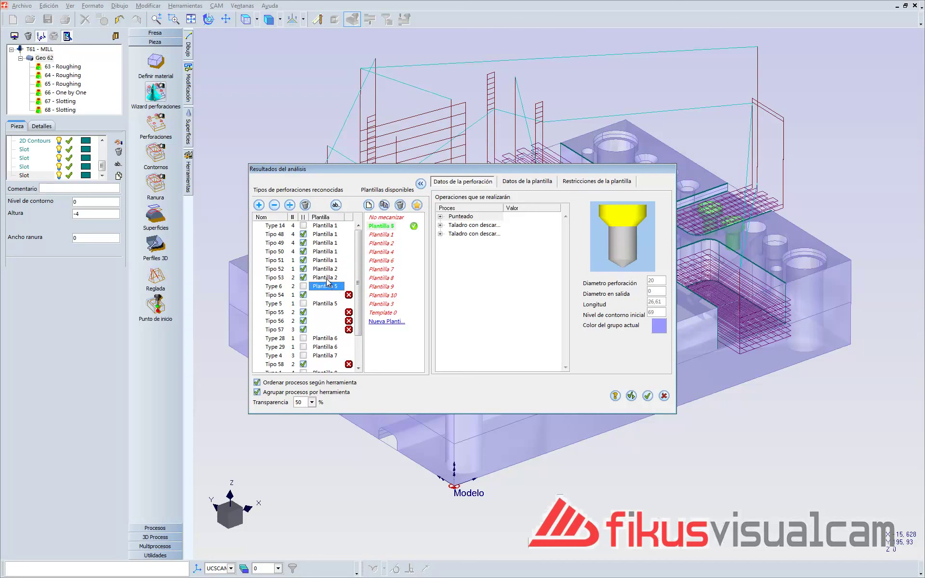
left_click(327, 278)
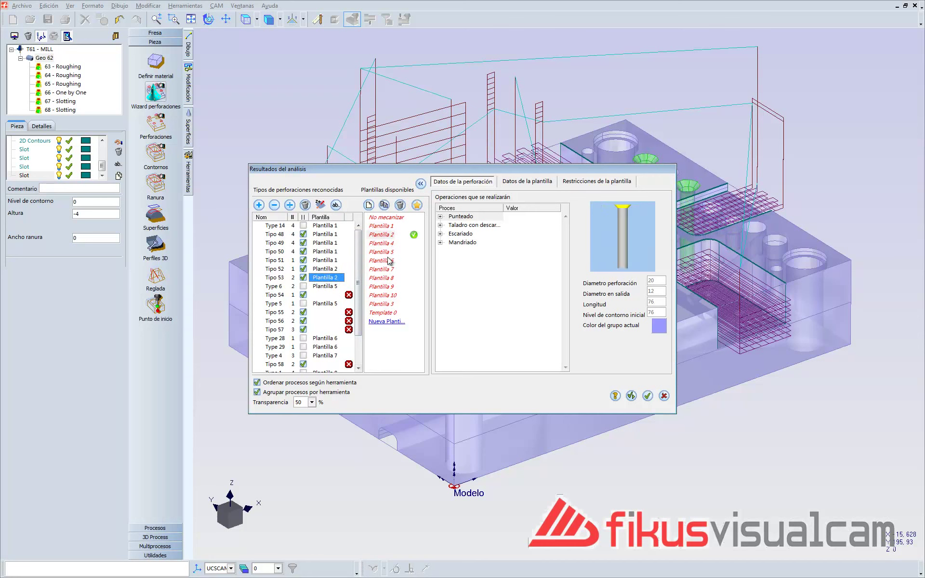
left_click(386, 253)
left_click(328, 269)
Set Tipo 52 to Plantilla 5, Tipo 54 and 55 to Plantilla 1, Tipo 56 to Plantilla 6.
left_click(388, 252)
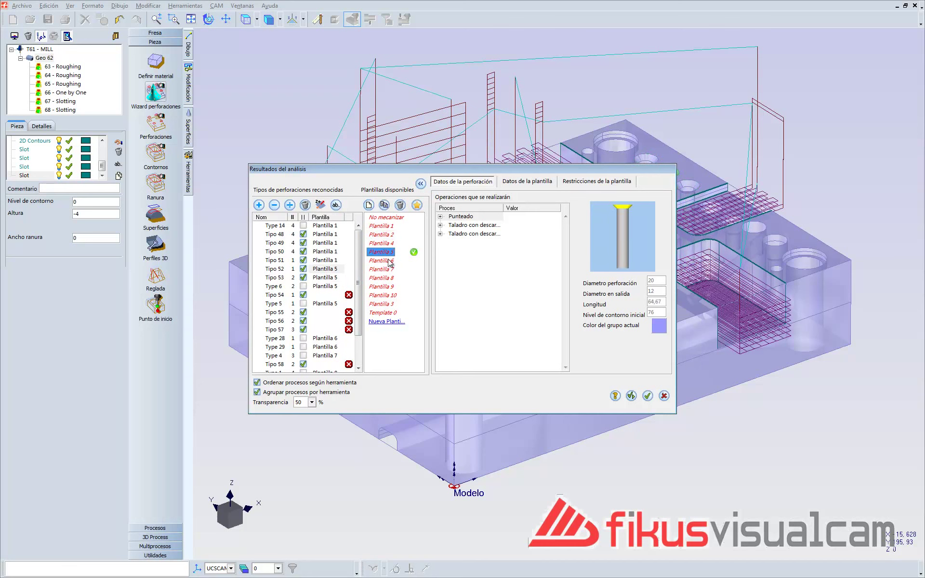
left_click(327, 296)
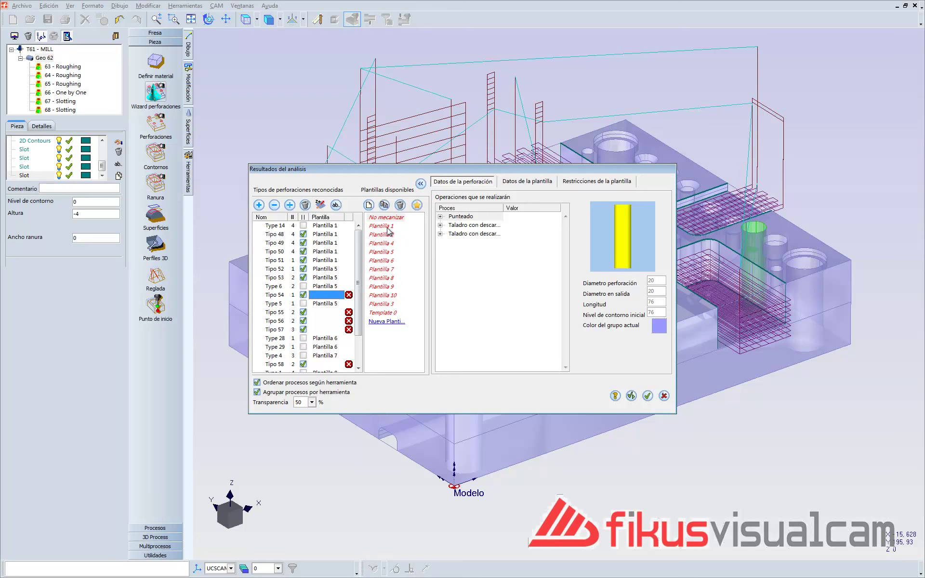
left_click(388, 229)
left_click(328, 312)
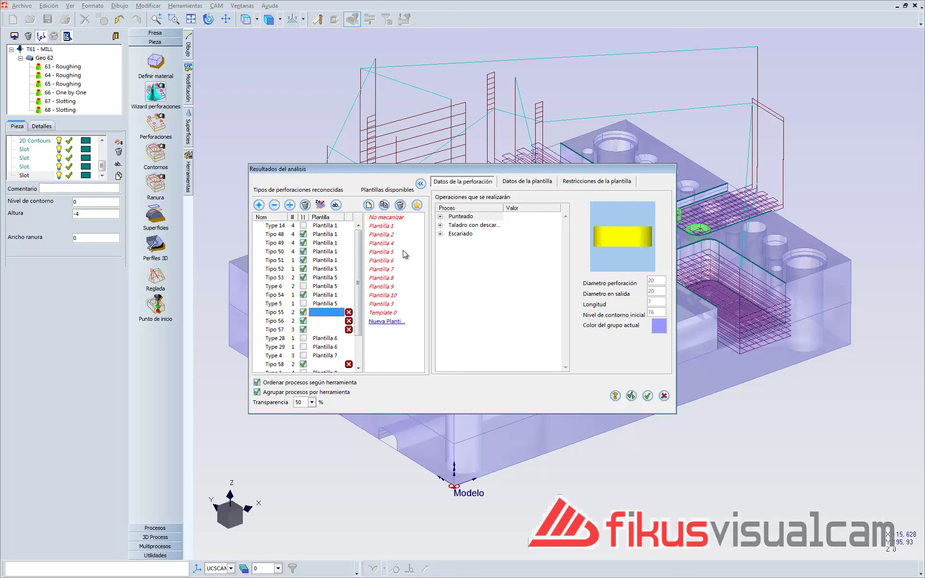
left_click(388, 228)
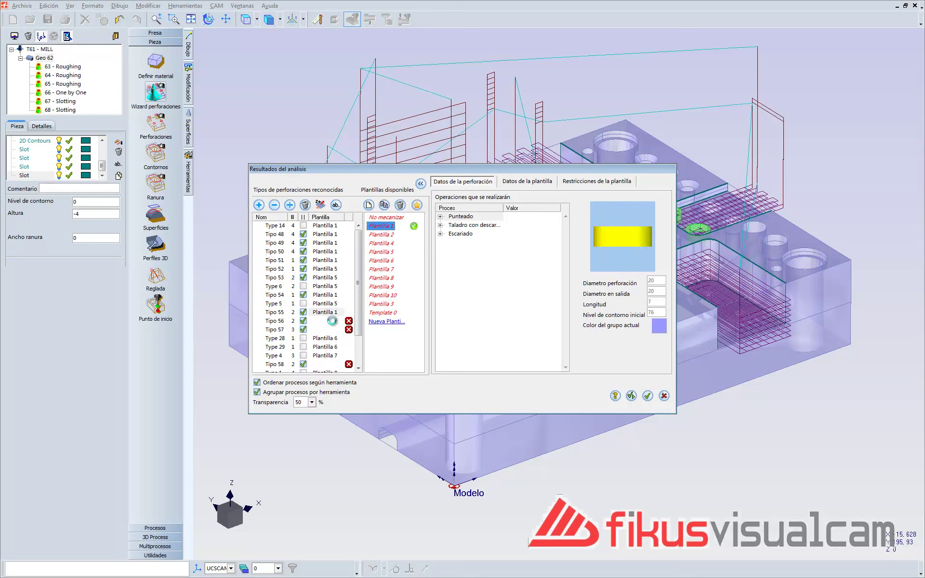
left_click(388, 253)
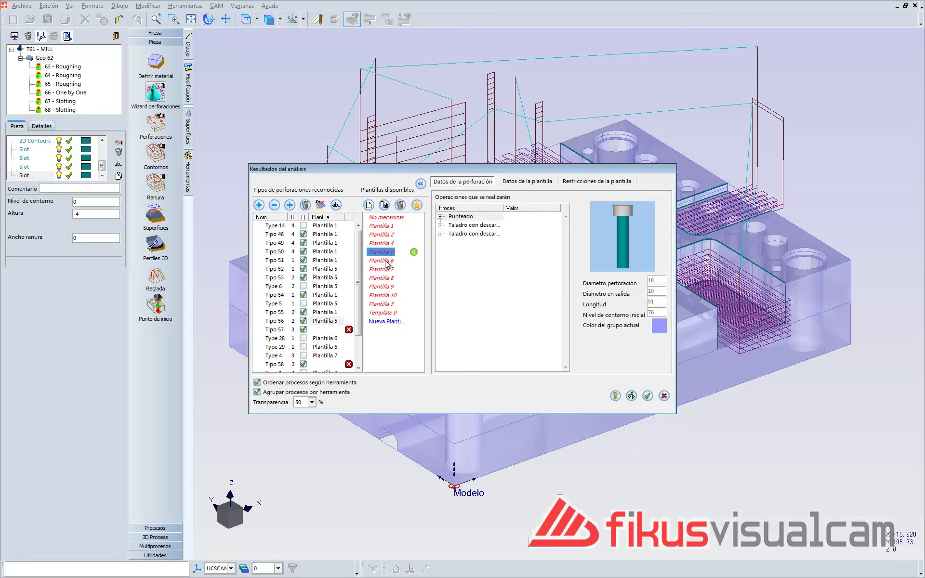
left_click(388, 261)
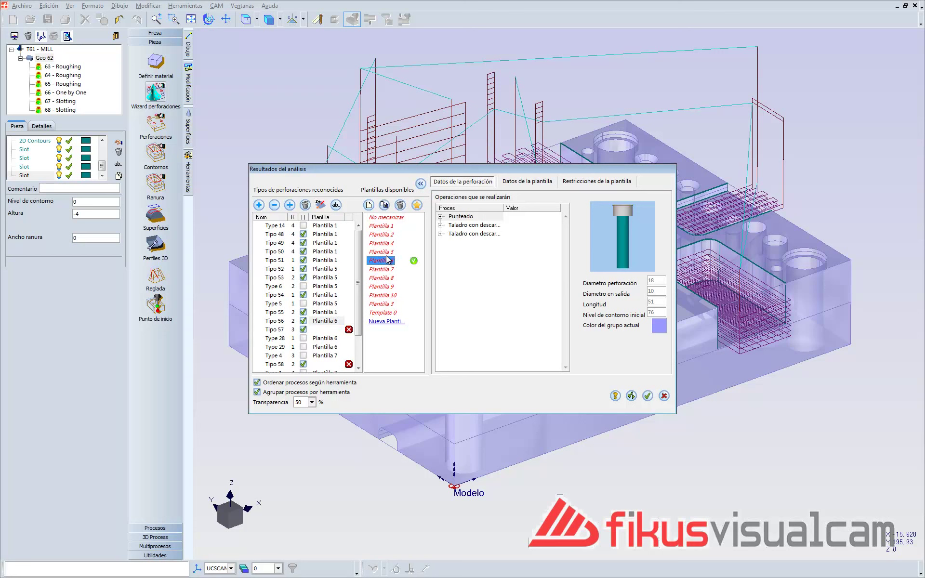
left_click(386, 254)
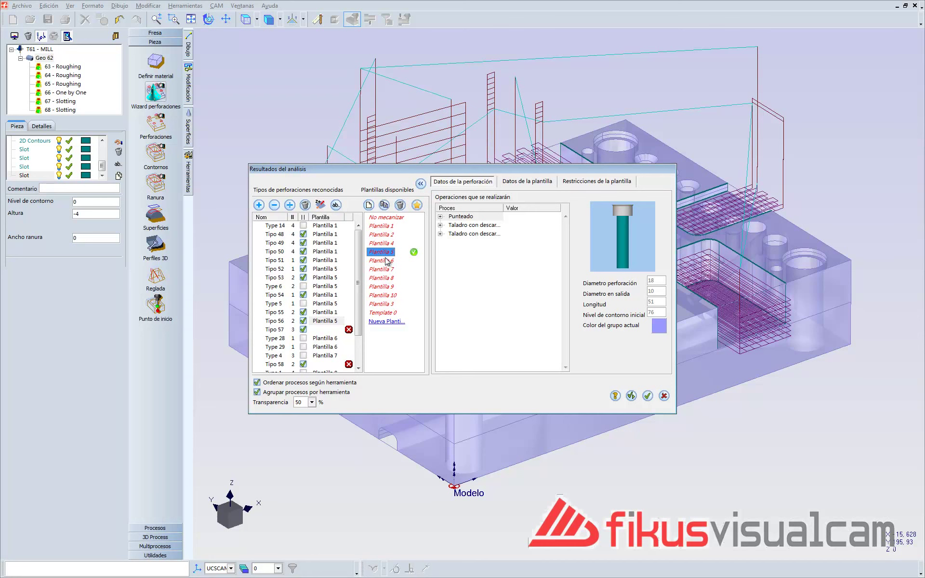
left_click(388, 261)
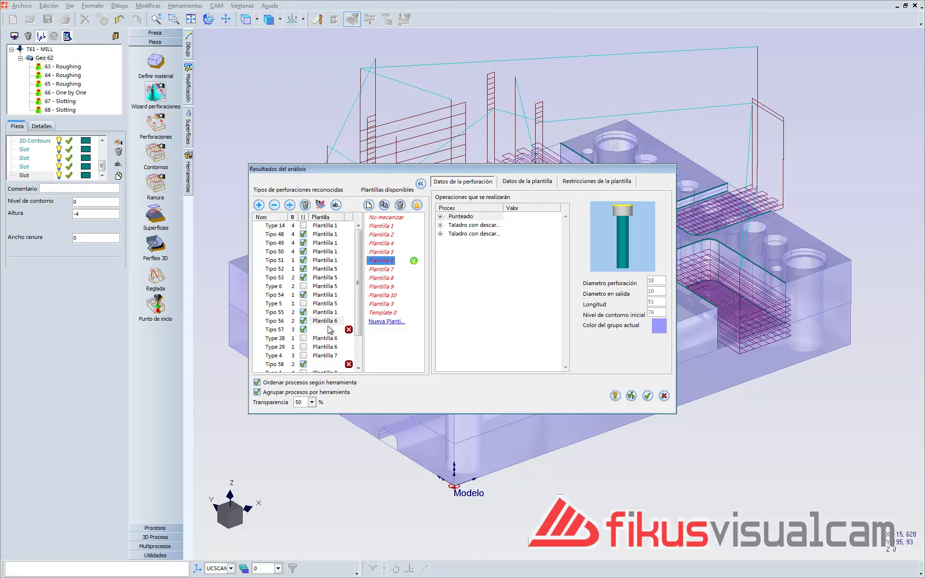
Give Tipo 57 Plantilla 6, Type 28 and Type 29 Plantilla 4, Type 4 Plantilla 7.
left_click(330, 330)
left_click(385, 261)
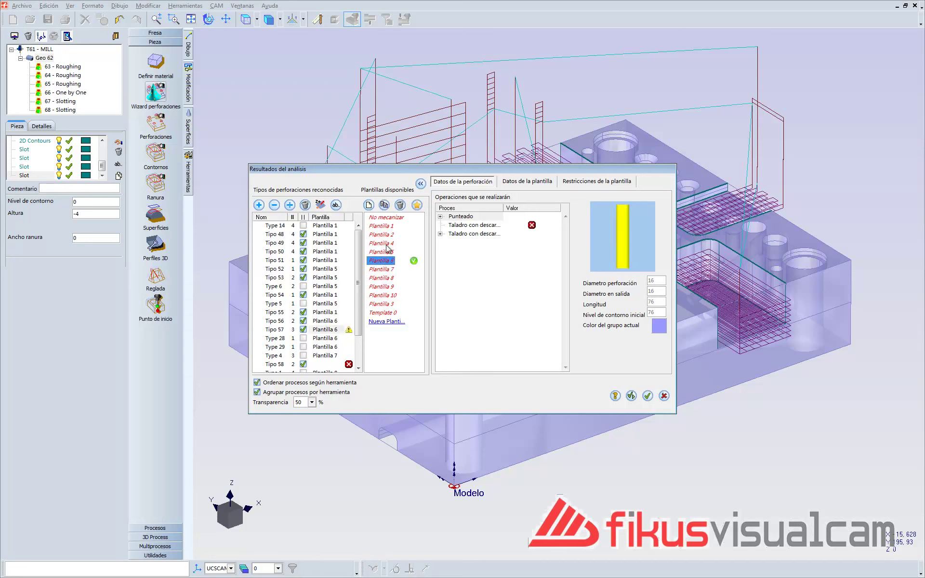
left_click(331, 338)
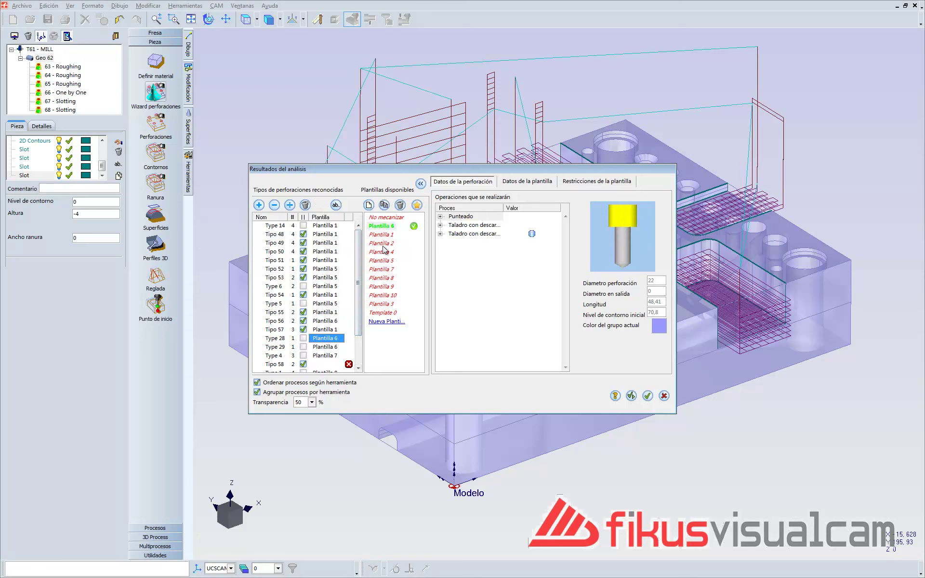
left_click(383, 245)
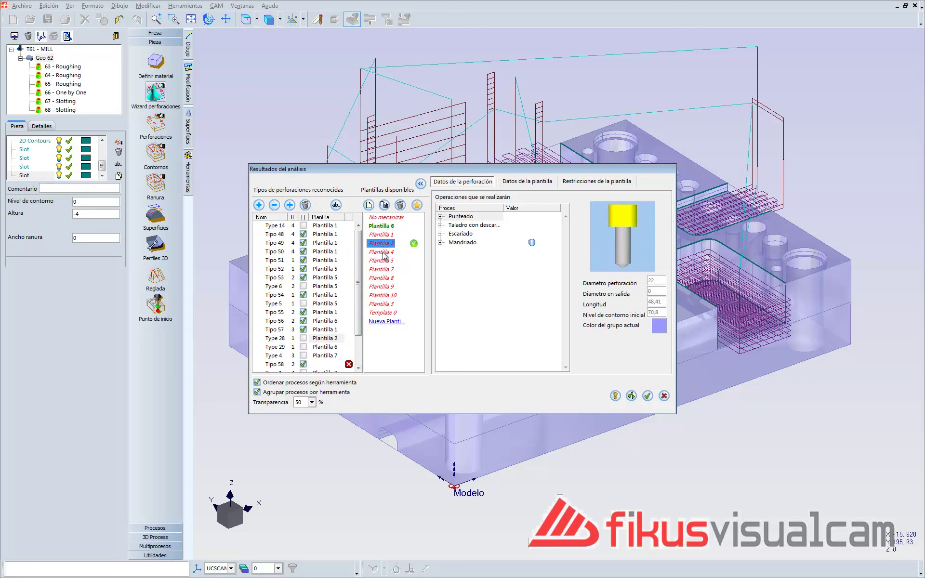
left_click(384, 253)
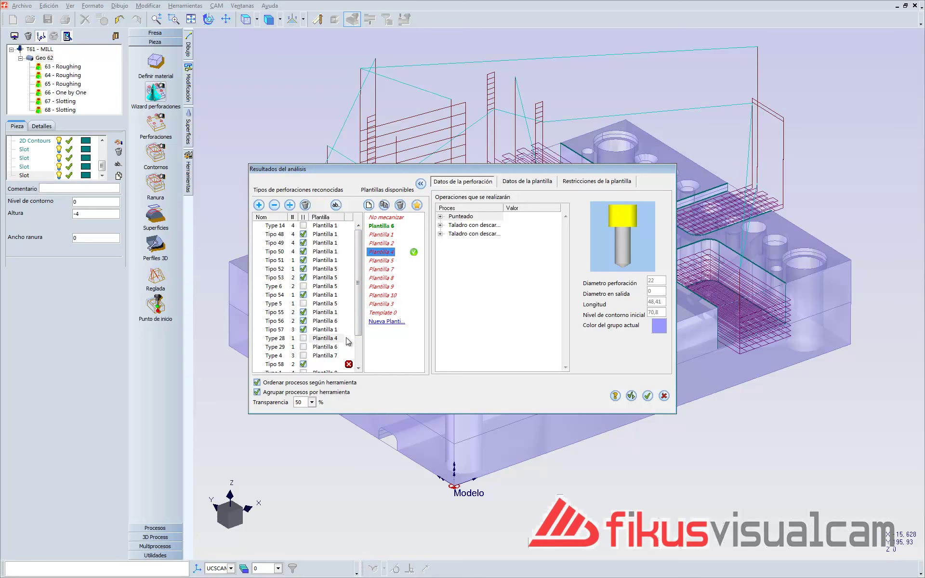
left_click(321, 347)
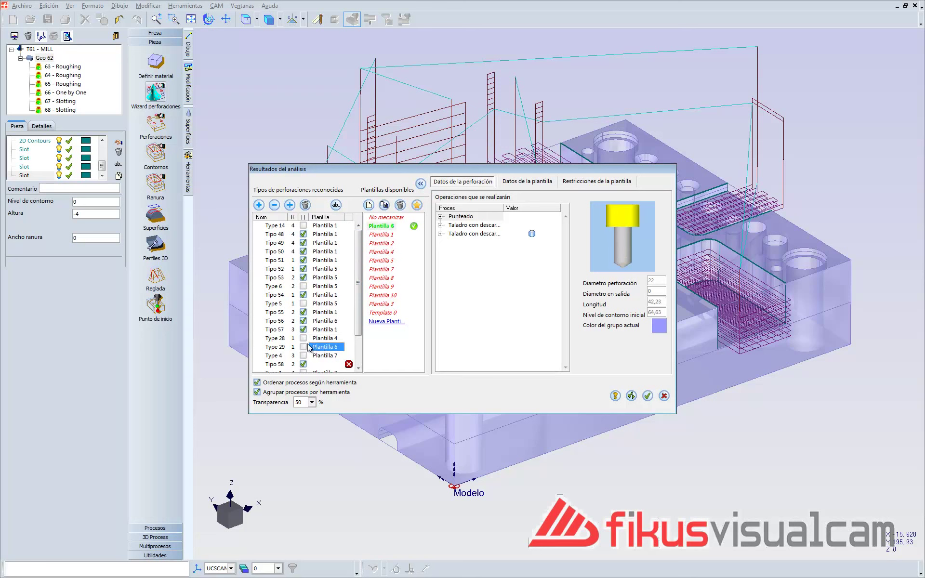
left_click(384, 253)
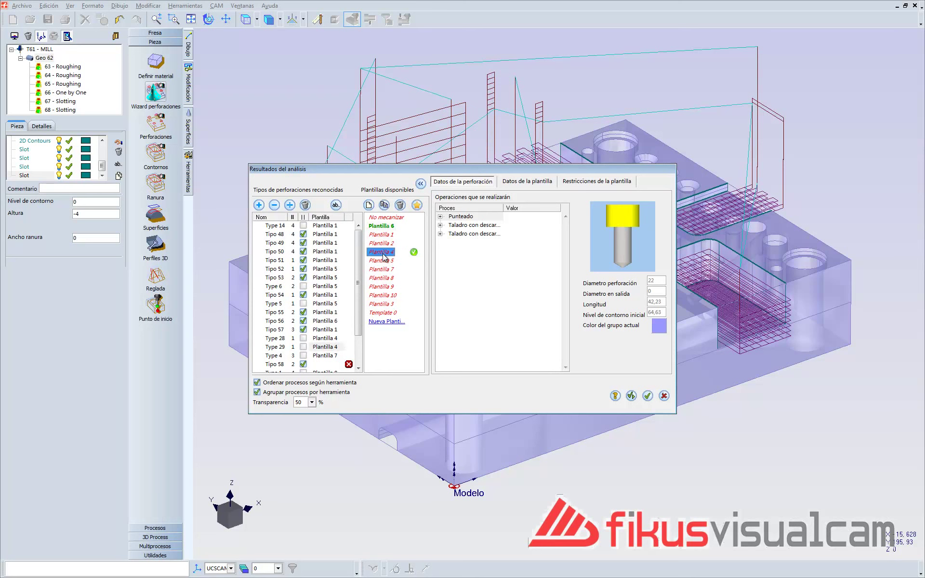
left_click(330, 357)
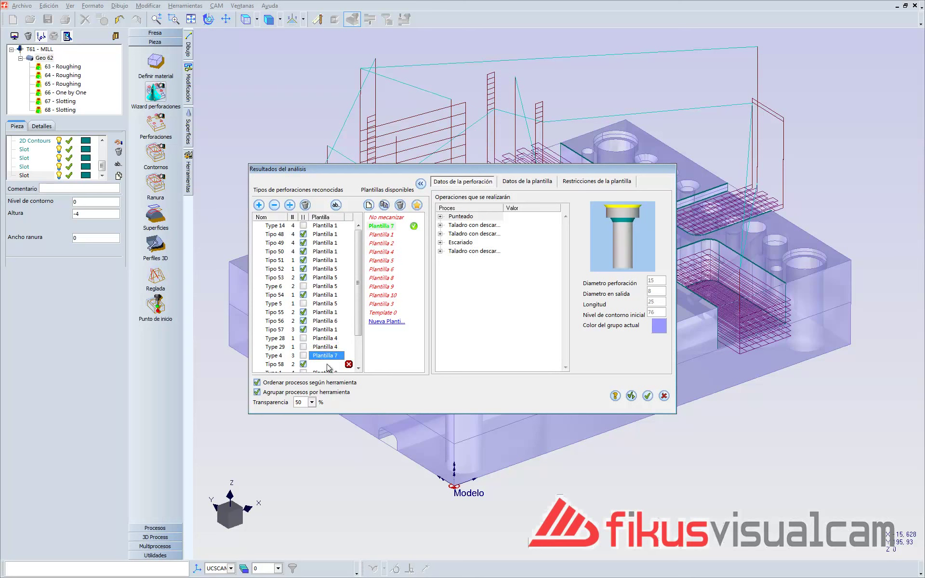
left_click(327, 365)
Assign Plantilla 1 to Tipo 58 and 60, and Plantilla 2 to Tipo 59 and 61.
scroll(359, 308, "down", 2)
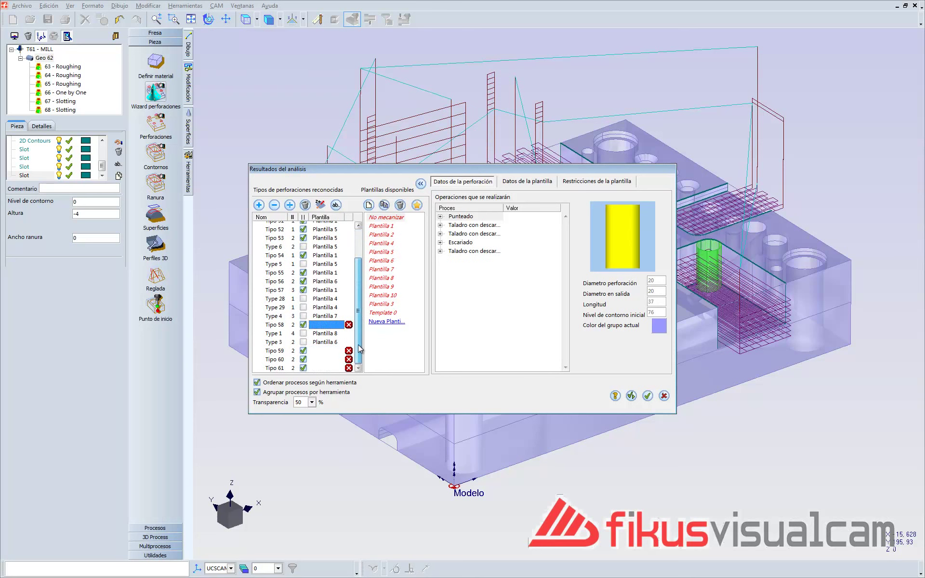
left_click(385, 226)
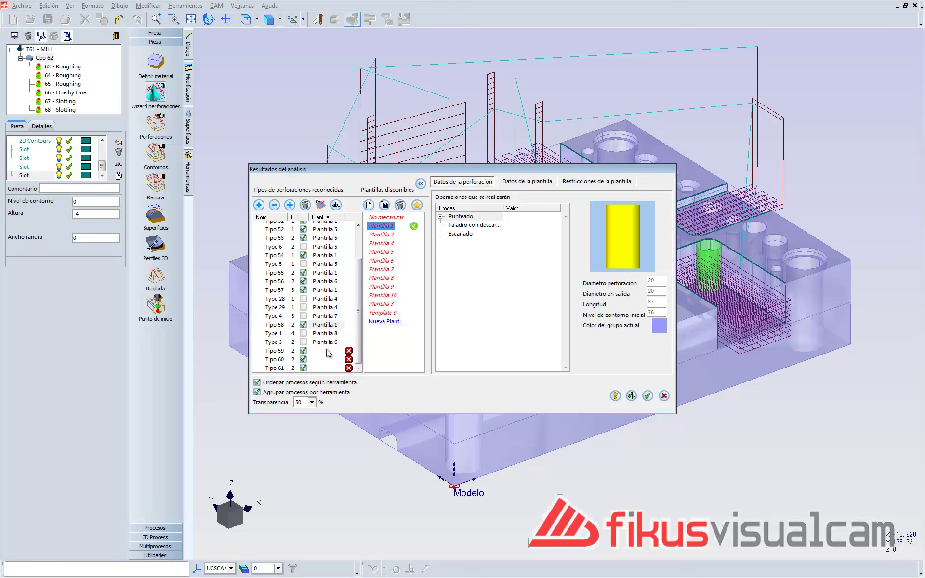
left_click(327, 353)
left_click(385, 235)
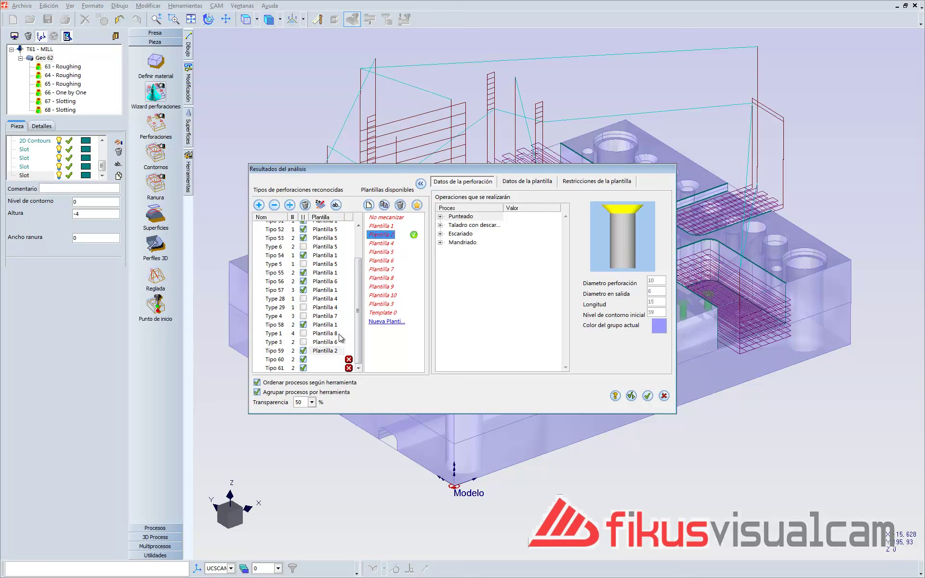
left_click(331, 361)
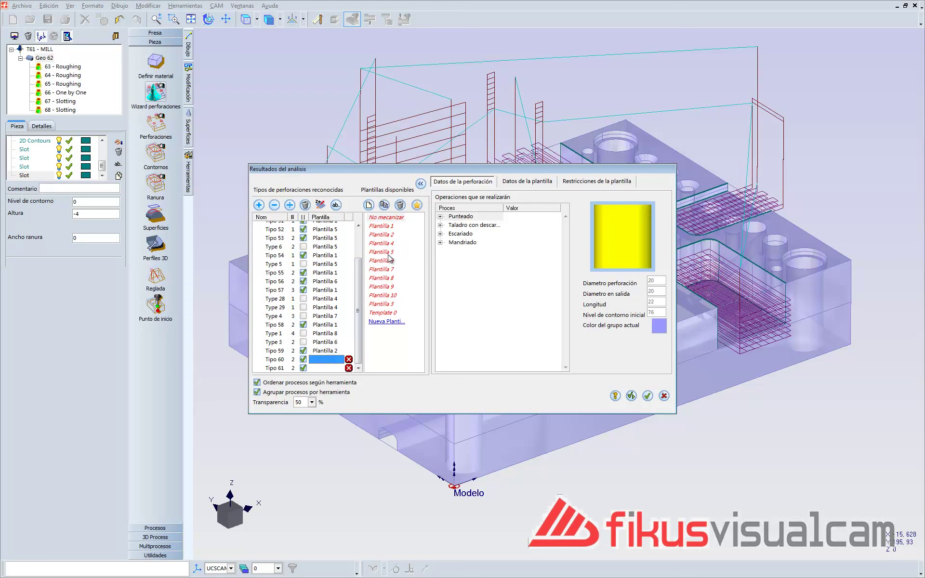
left_click(386, 226)
left_click(330, 368)
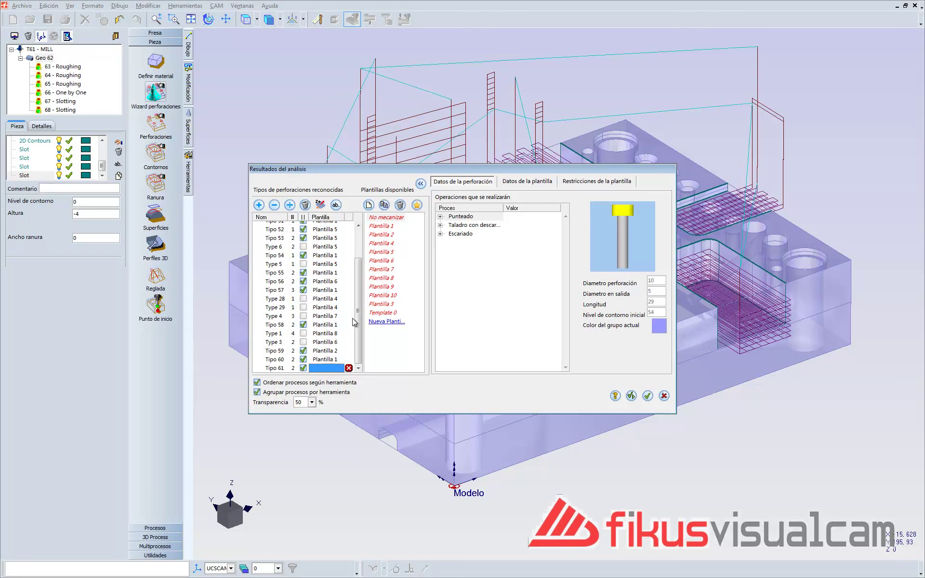
left_click(391, 236)
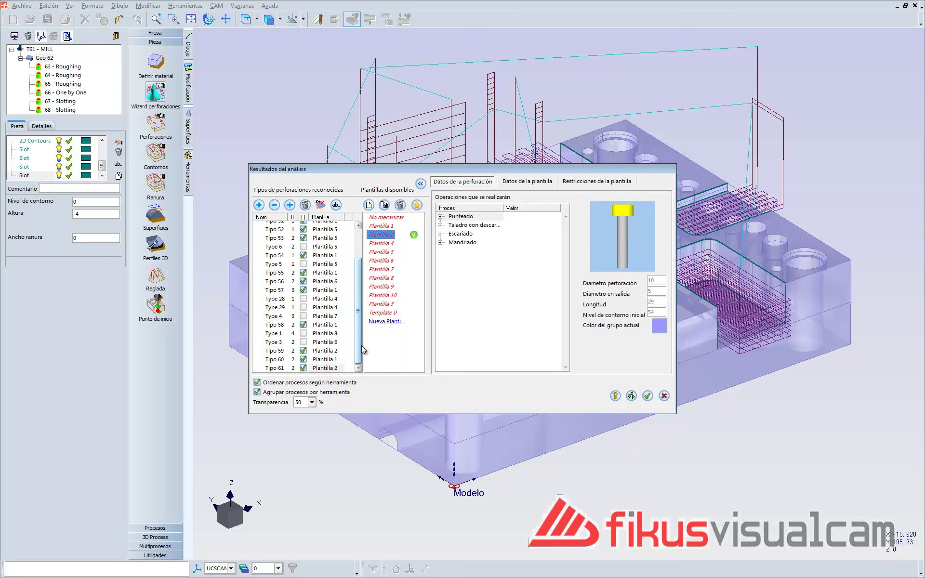
left_click(359, 360)
Apply the results to create Punteado and Taladrado operations, then start the simulation.
left_click(647, 396)
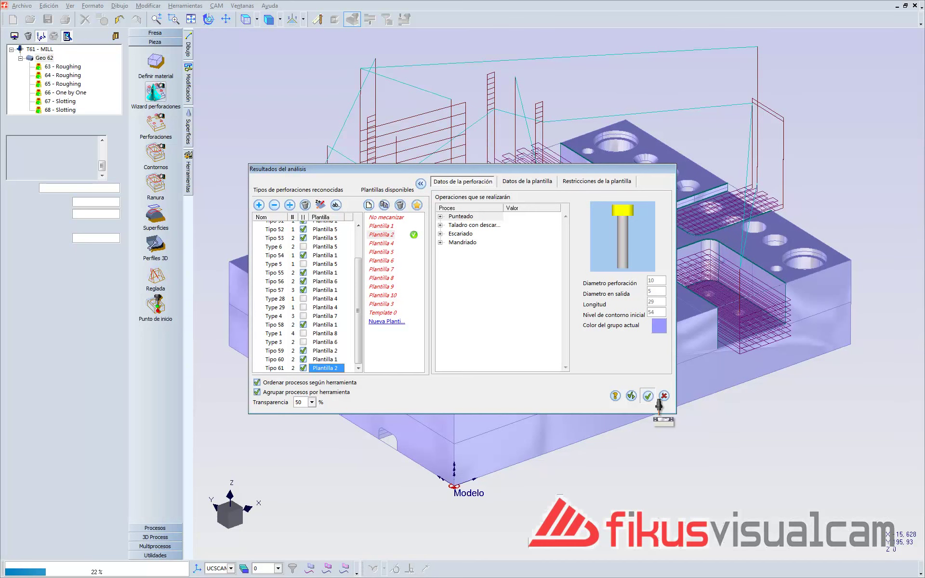
left_click(650, 397)
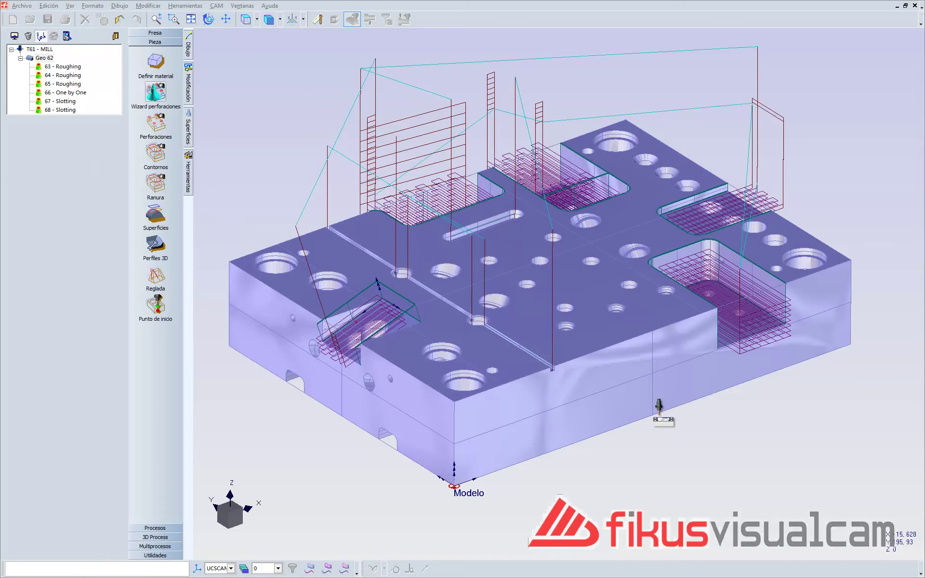
right_click(46, 57)
left_click(88, 95)
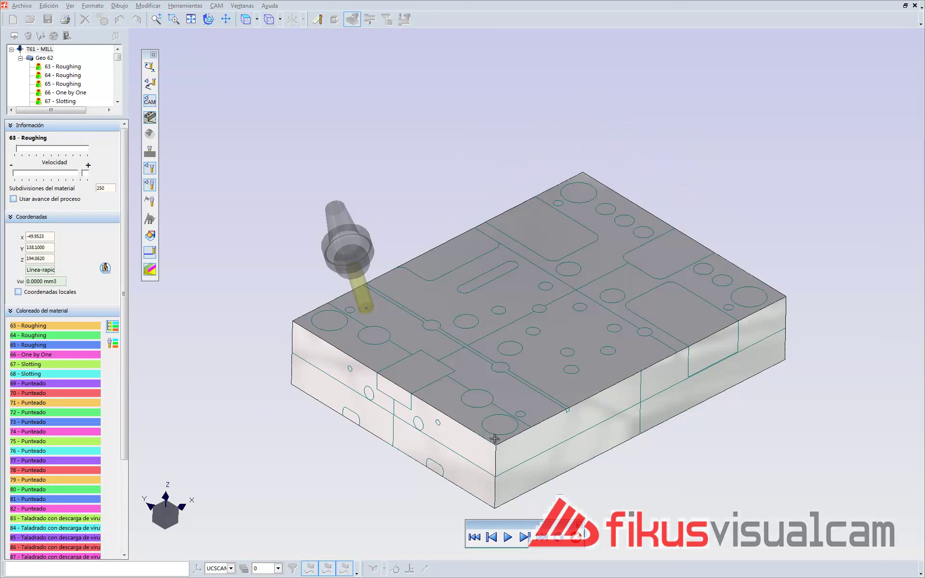
Play the machining simulation through all roughing, slotting and drilling operations.
left_click(508, 537)
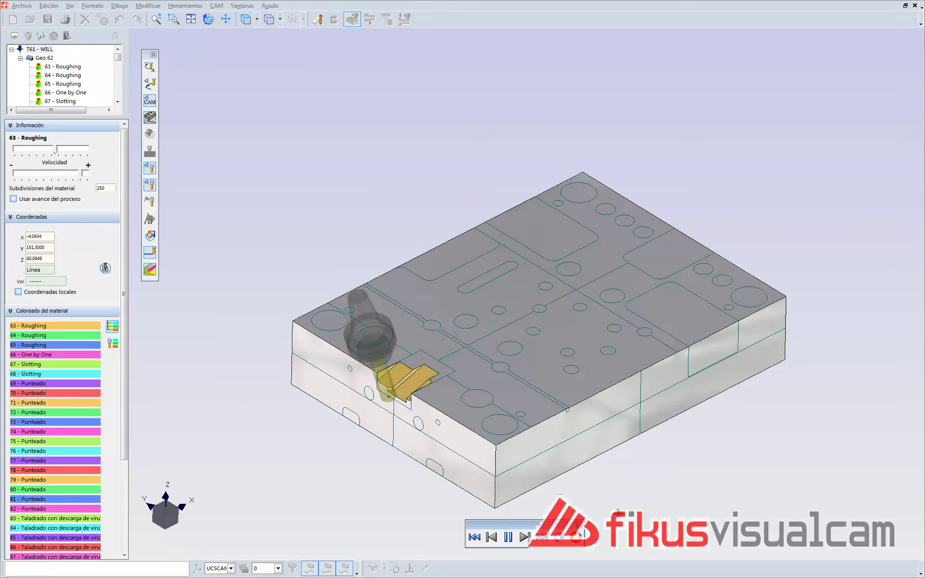